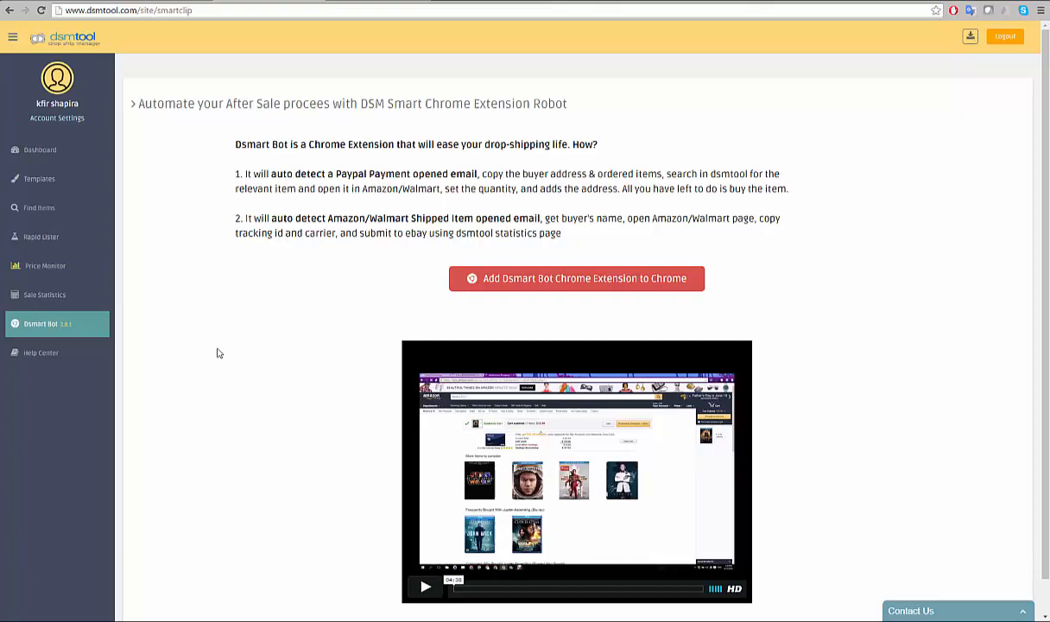
key("alt+Tab")
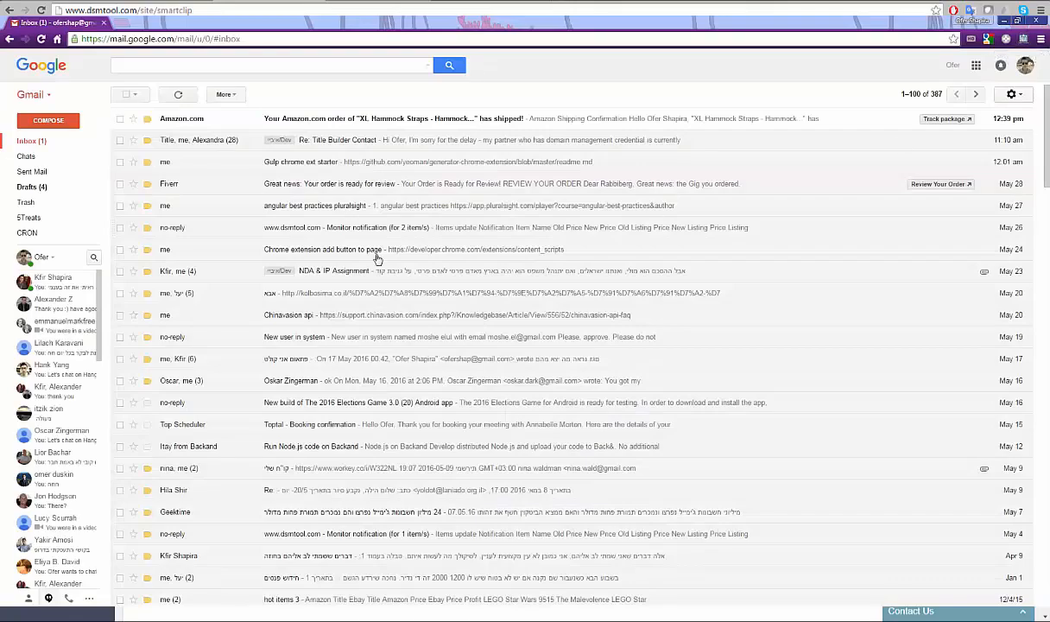
left_click(340, 118)
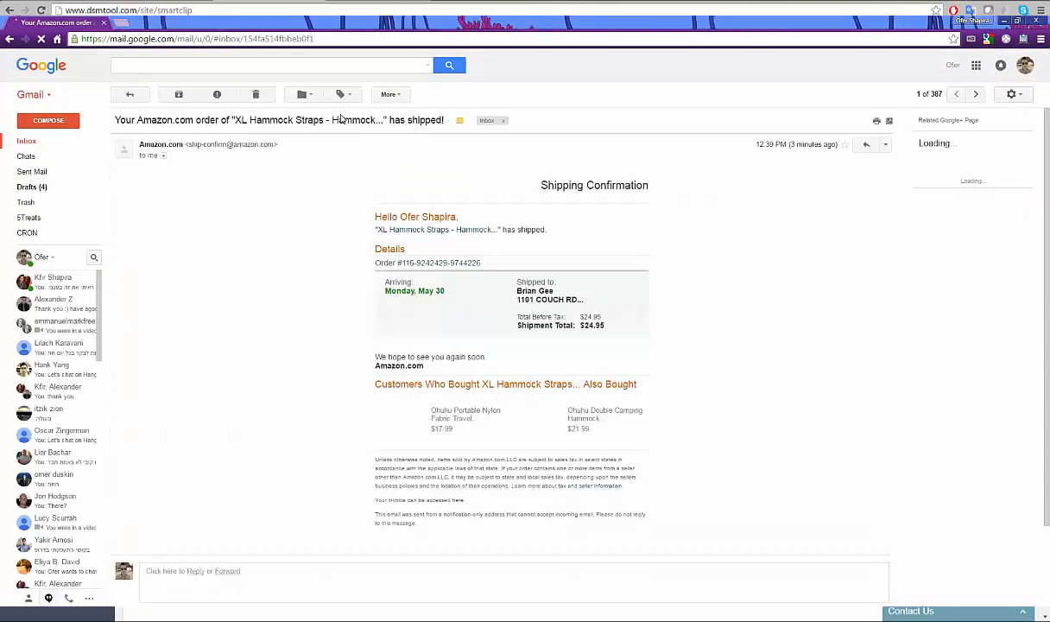
left_click(340, 118)
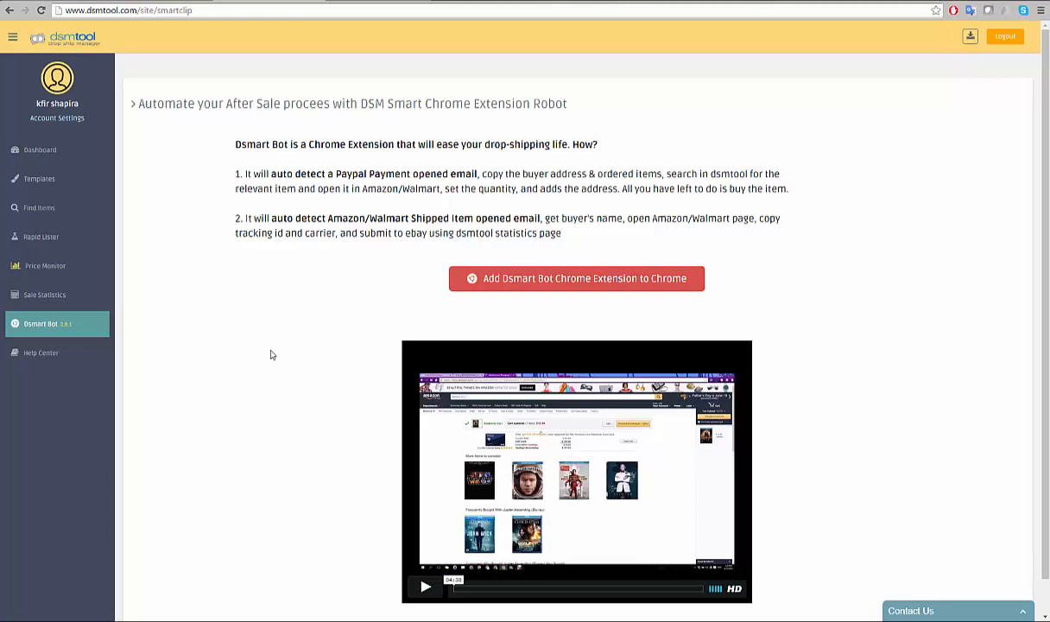
- Add the Dsmart Bot extension to Chrome and confirm the installation
left_click(578, 288)
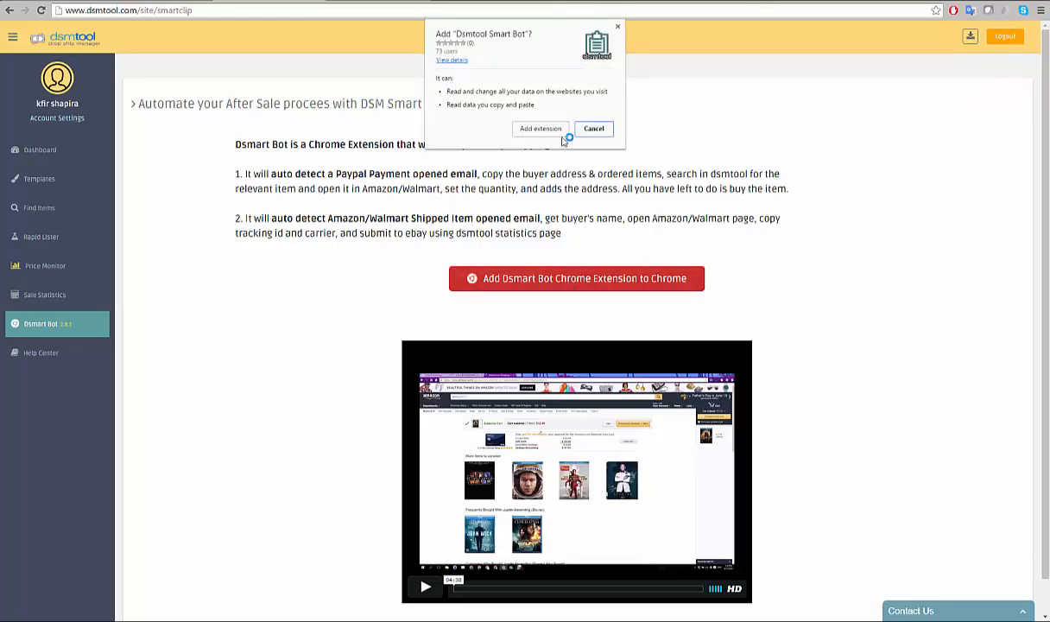
left_click(518, 125)
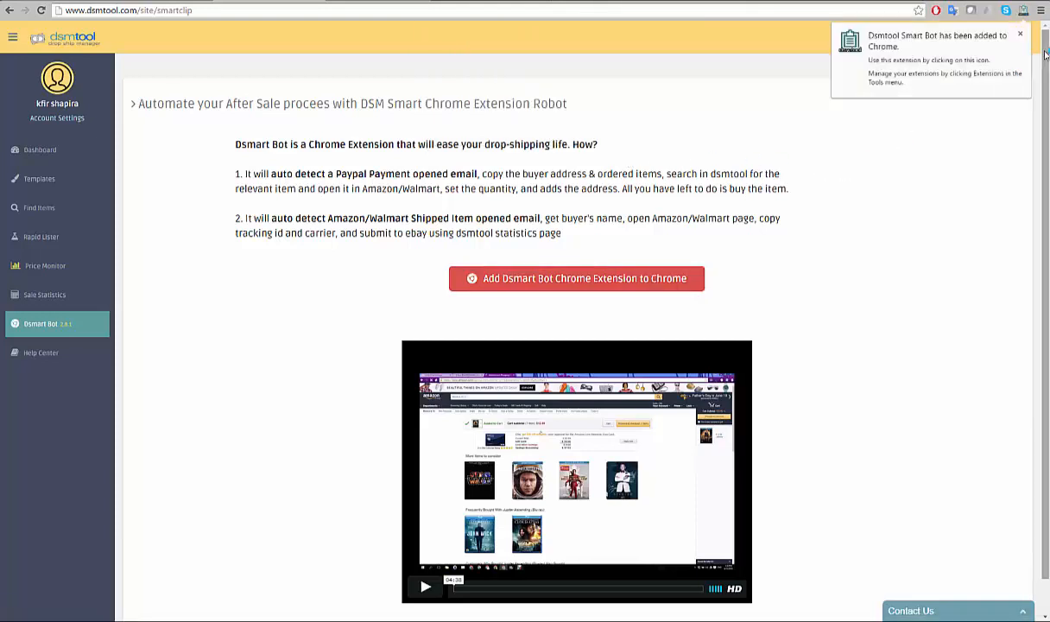
- Turn on Auto Order and Auto Track in the extension panel and verify the status reads Connected
left_click(1023, 12)
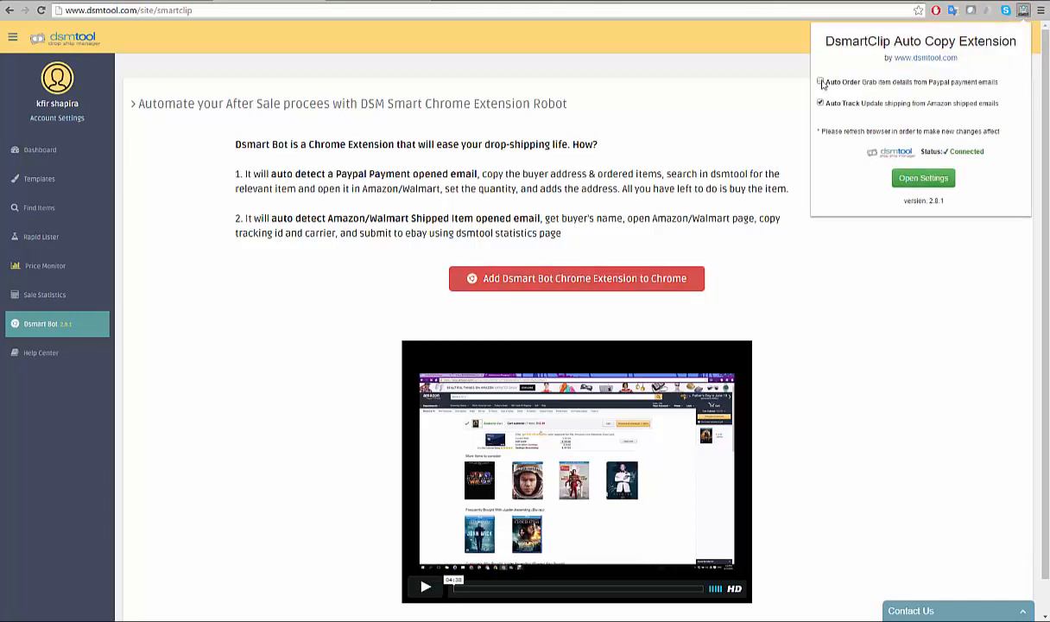
left_click(821, 82)
left_click(820, 103)
left_click(820, 104)
double_click(967, 152)
left_click(947, 134)
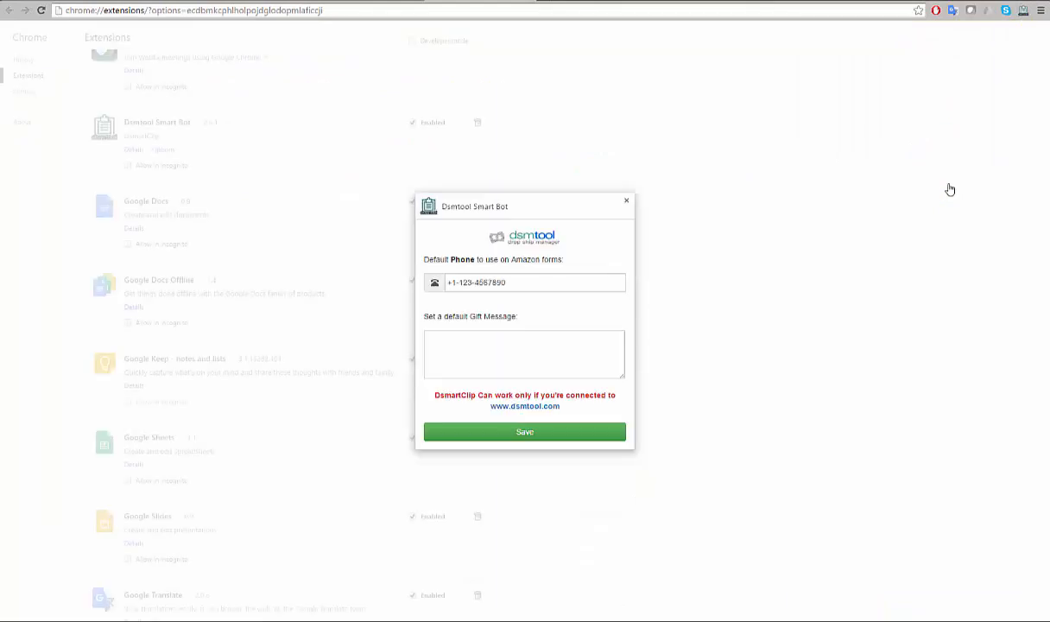
- Enter 'sample' as the default gift message and review the default phone and message fields
left_click(573, 341)
type("sam")
type("ple")
left_click_drag(521, 282, 446, 283)
left_click_drag(479, 338, 421, 339)
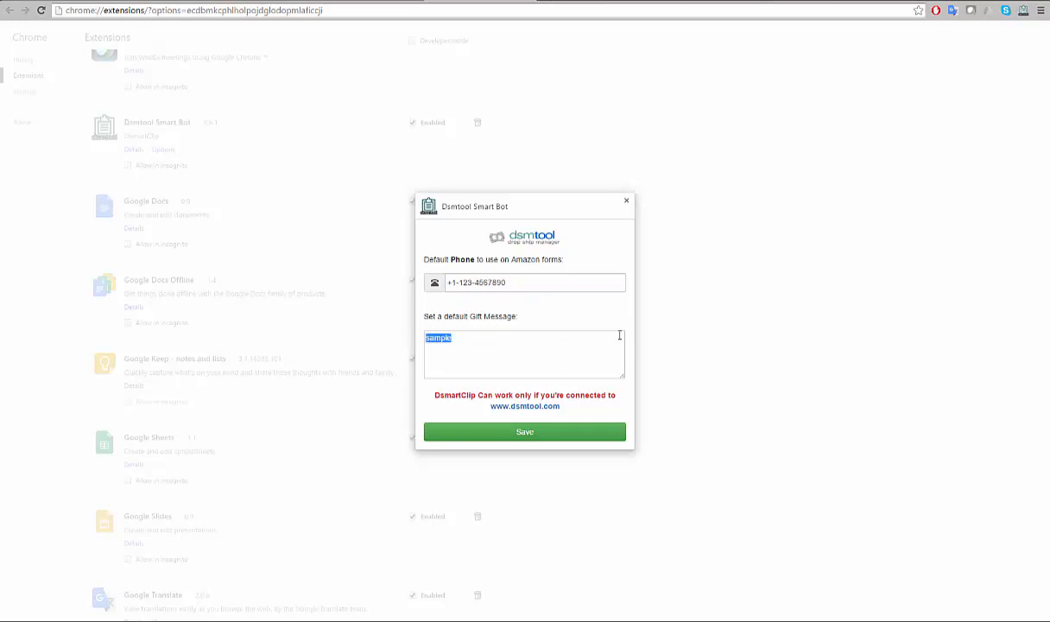